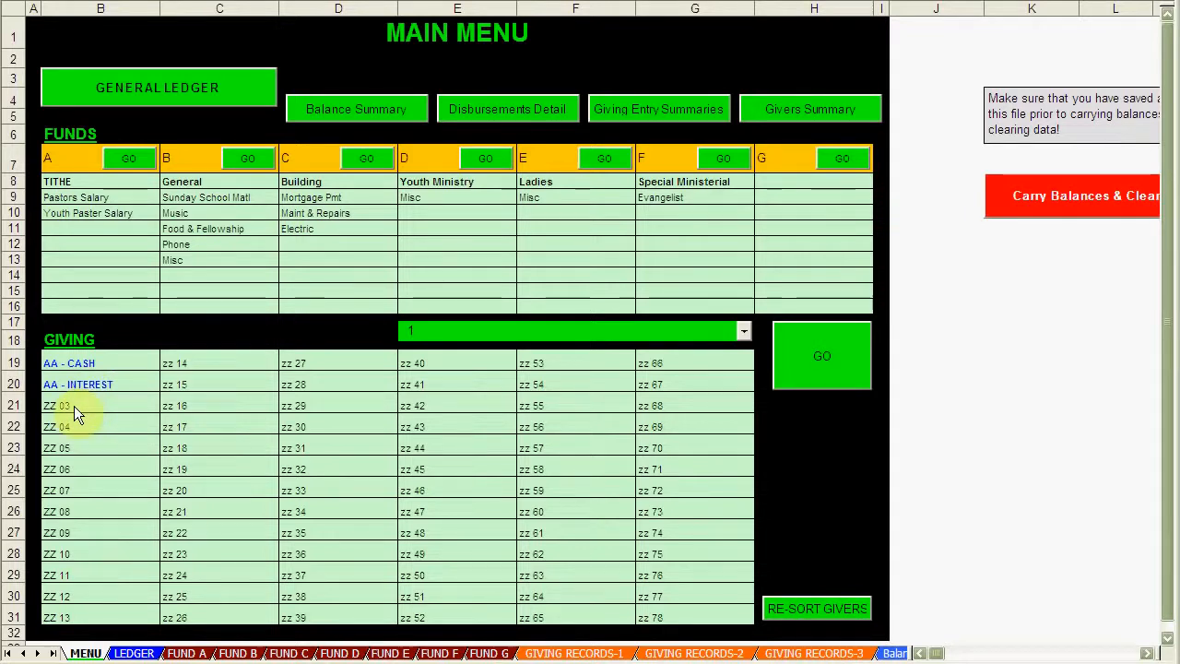
# Step: Select the ZZ 03 placeholder in B21 after reviewing the current giver list order
pyautogui.click(73, 404)
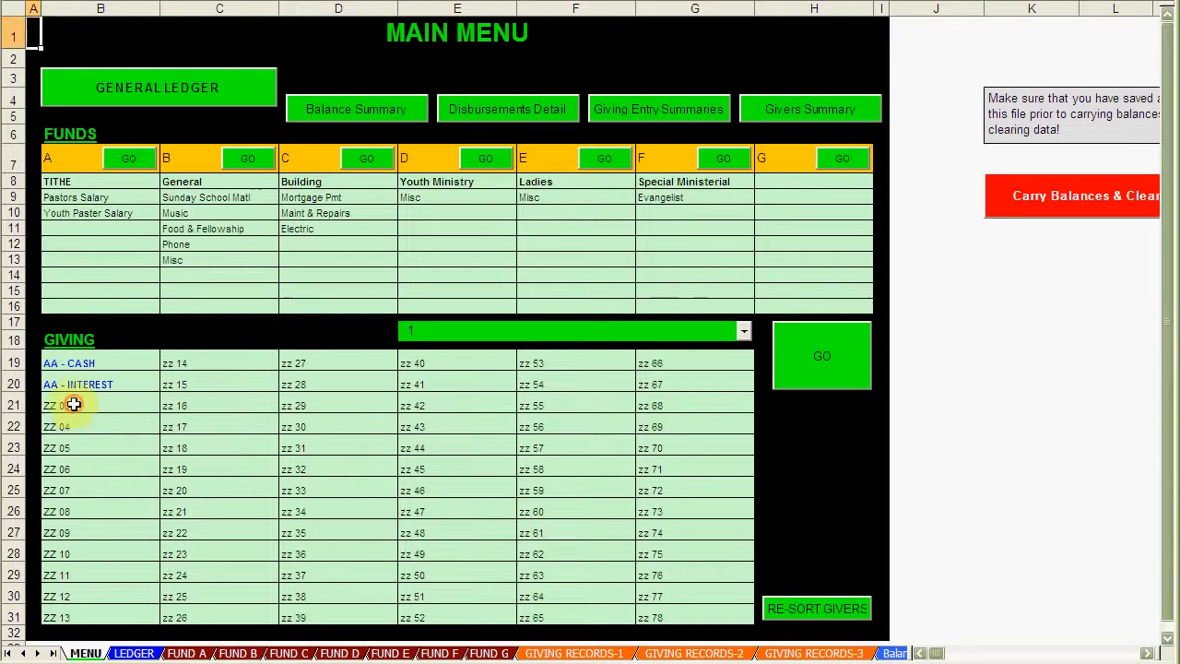
pyautogui.click(74, 405)
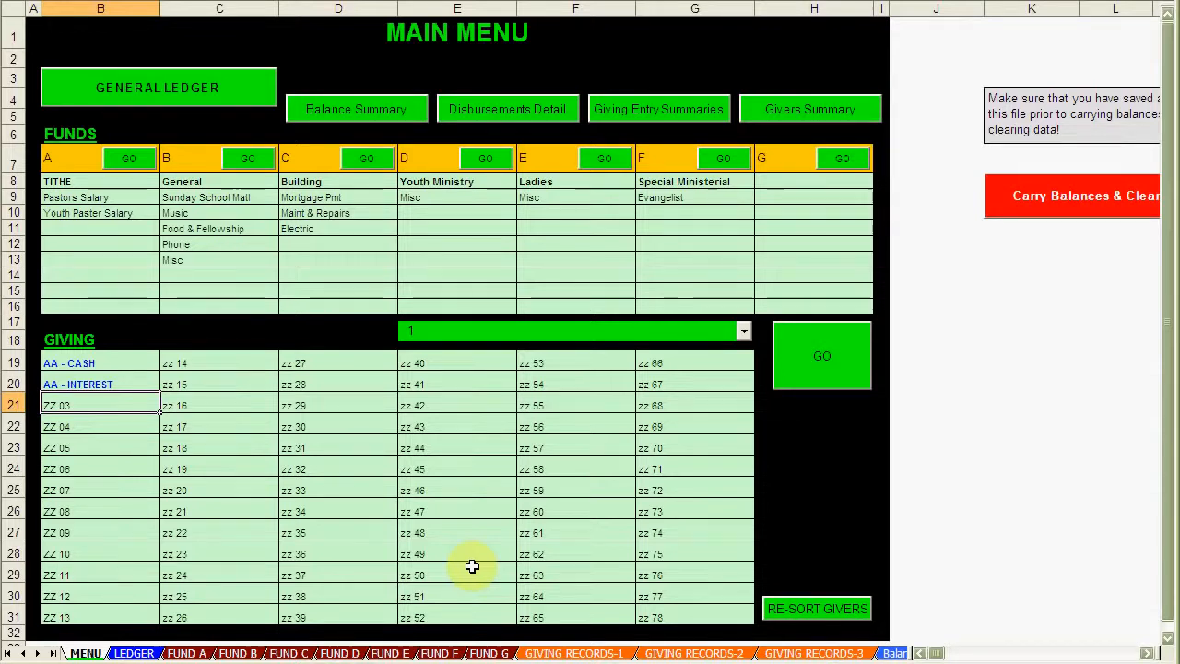
pyautogui.click(741, 329)
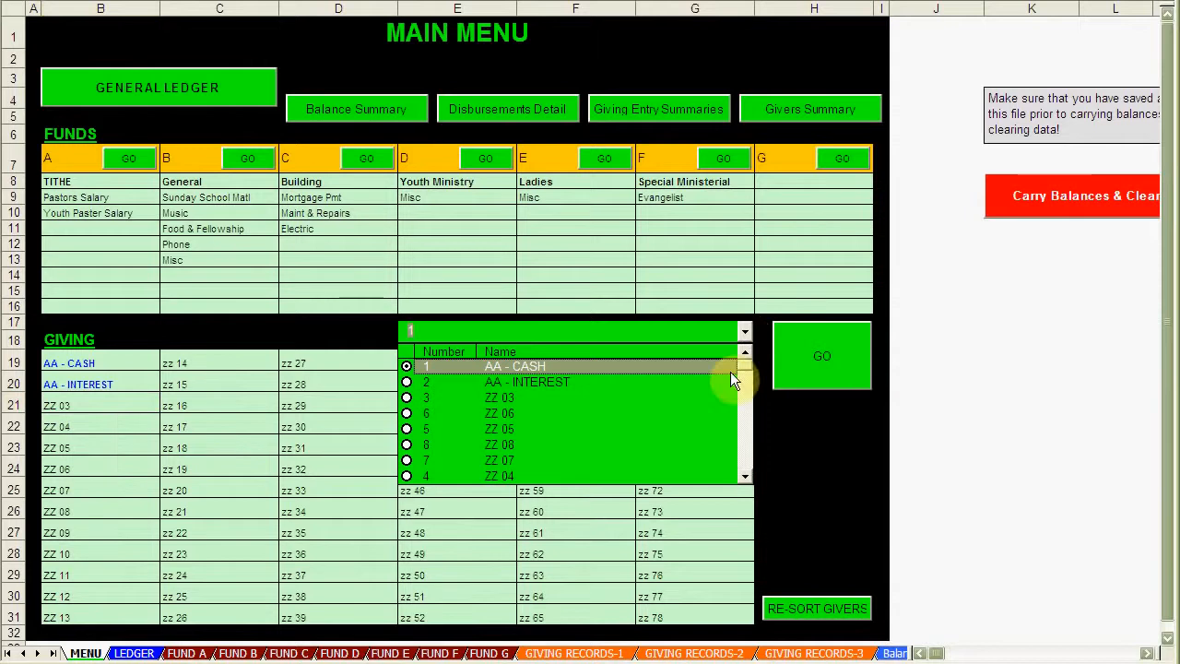
pyautogui.click(75, 404)
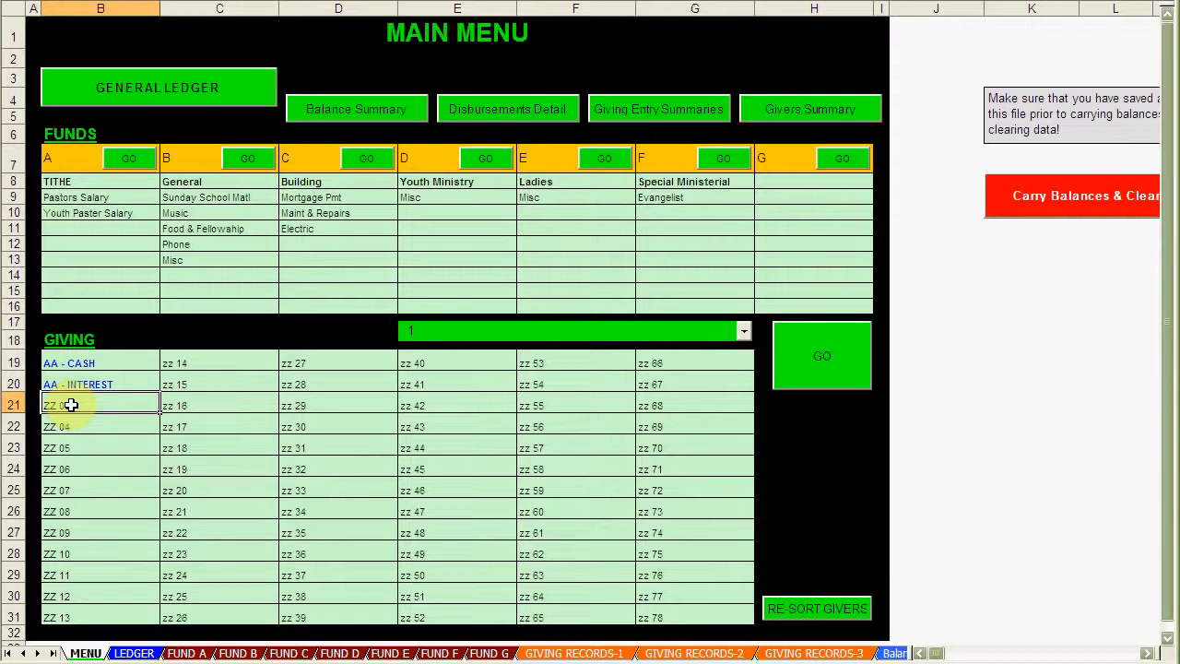
# Step: Type real giver names over the placeholders in B21, B22 and B23
pyautogui.write('Warr')
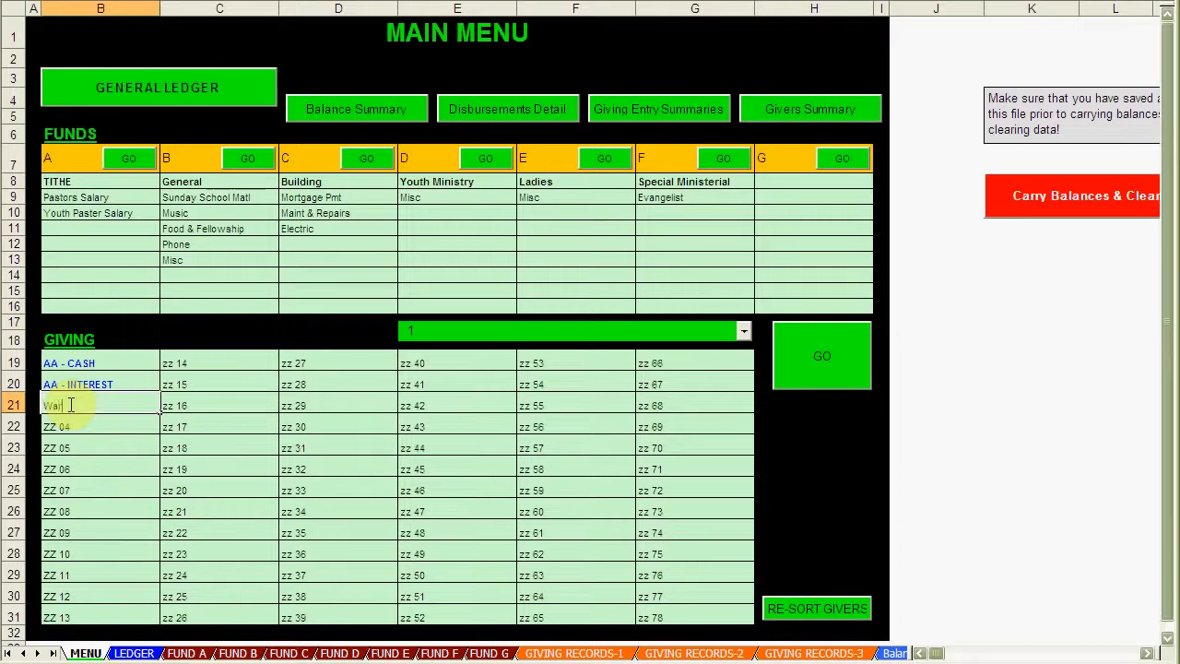
pyautogui.write('en')
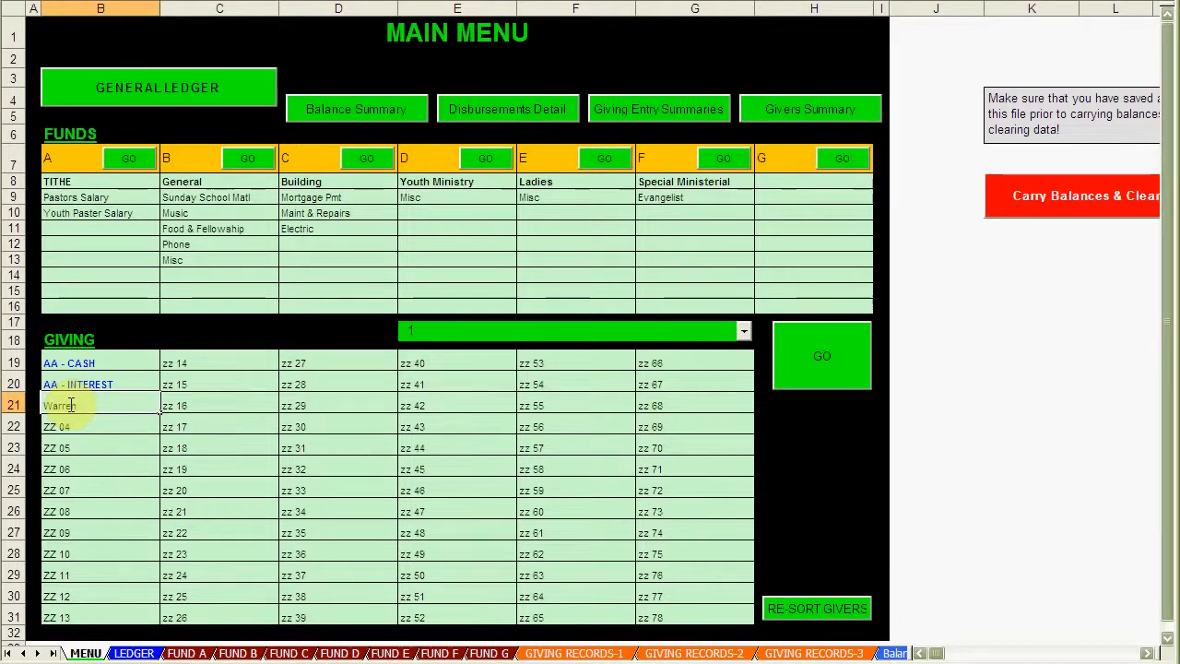
pyautogui.write(' Buffett')
pyautogui.press('Return')
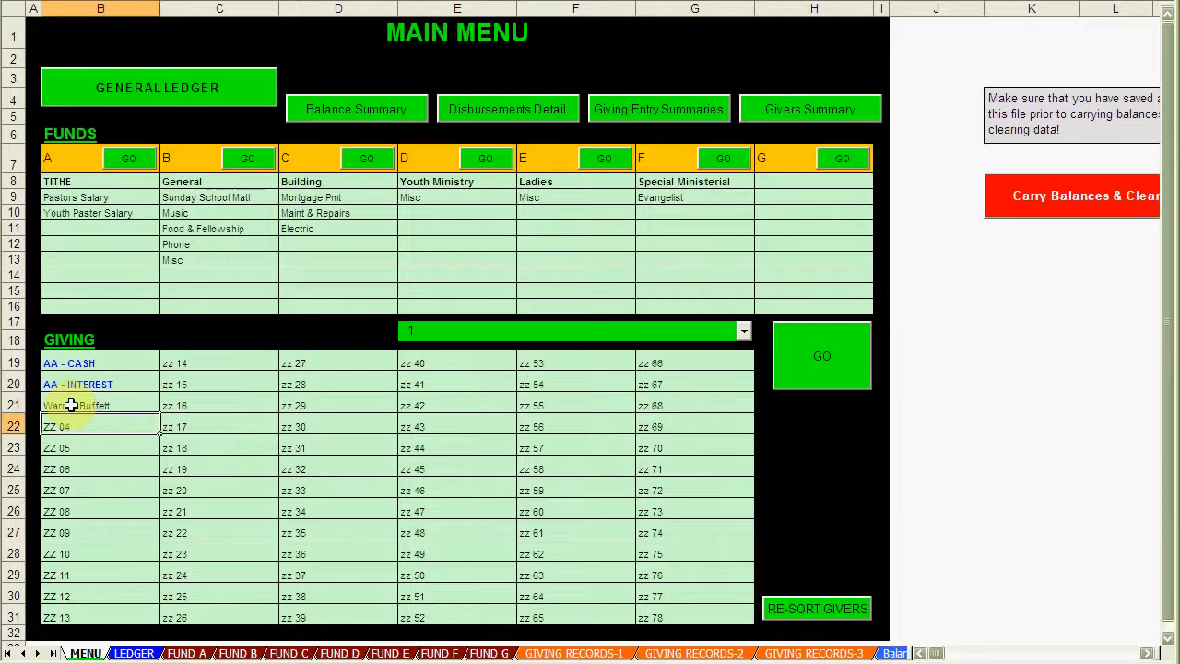
pyautogui.write('B')
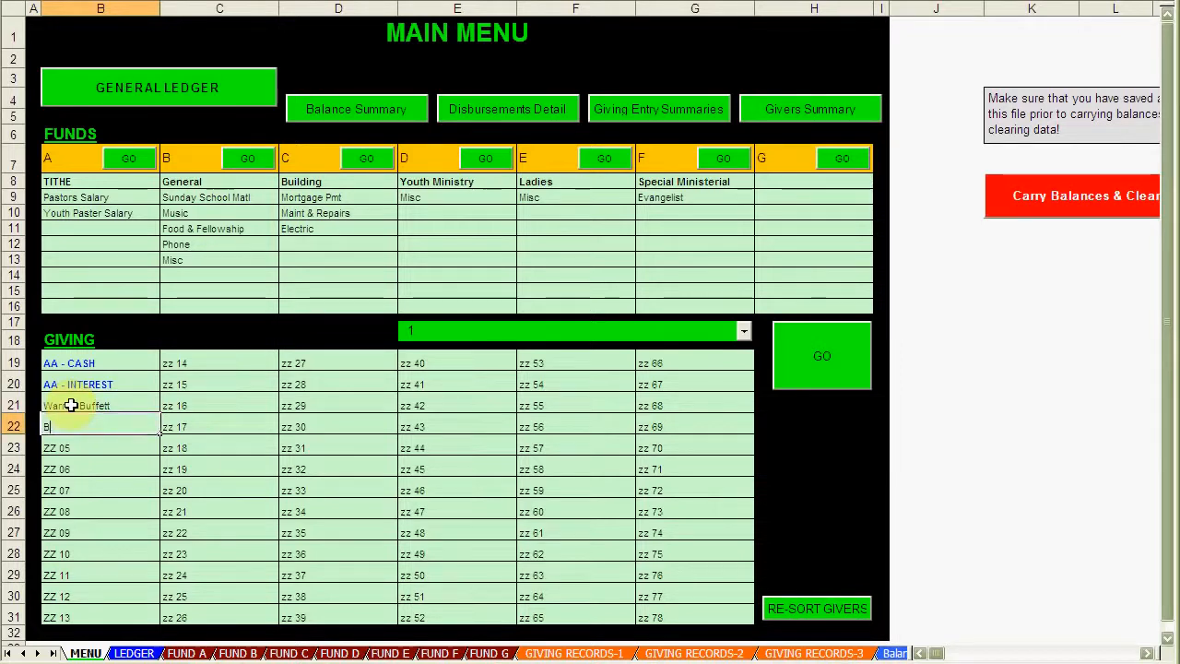
pyautogui.write('ill Gate')
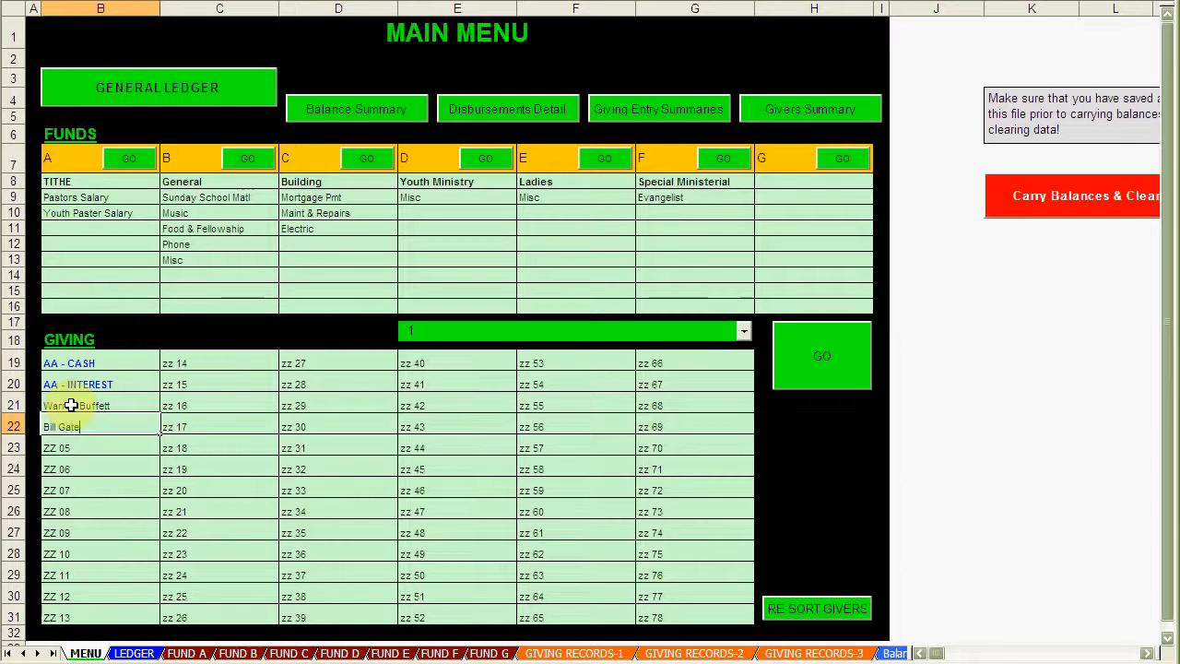
pyautogui.write('s')
pyautogui.press('Return')
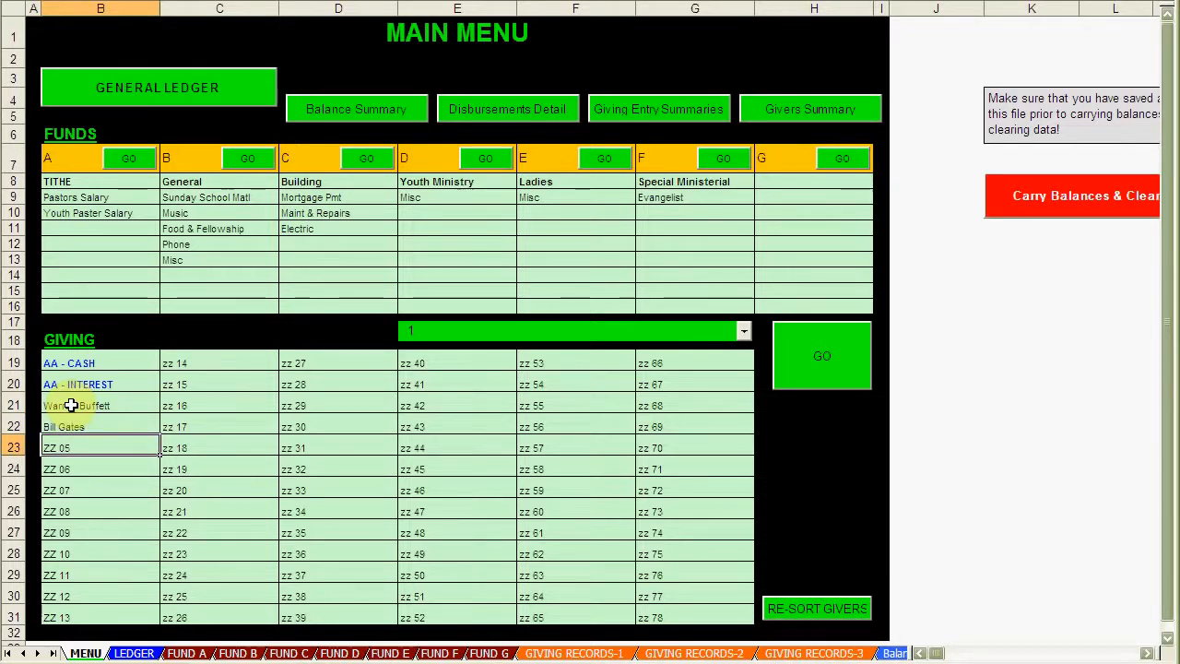
pyautogui.write('Opra')
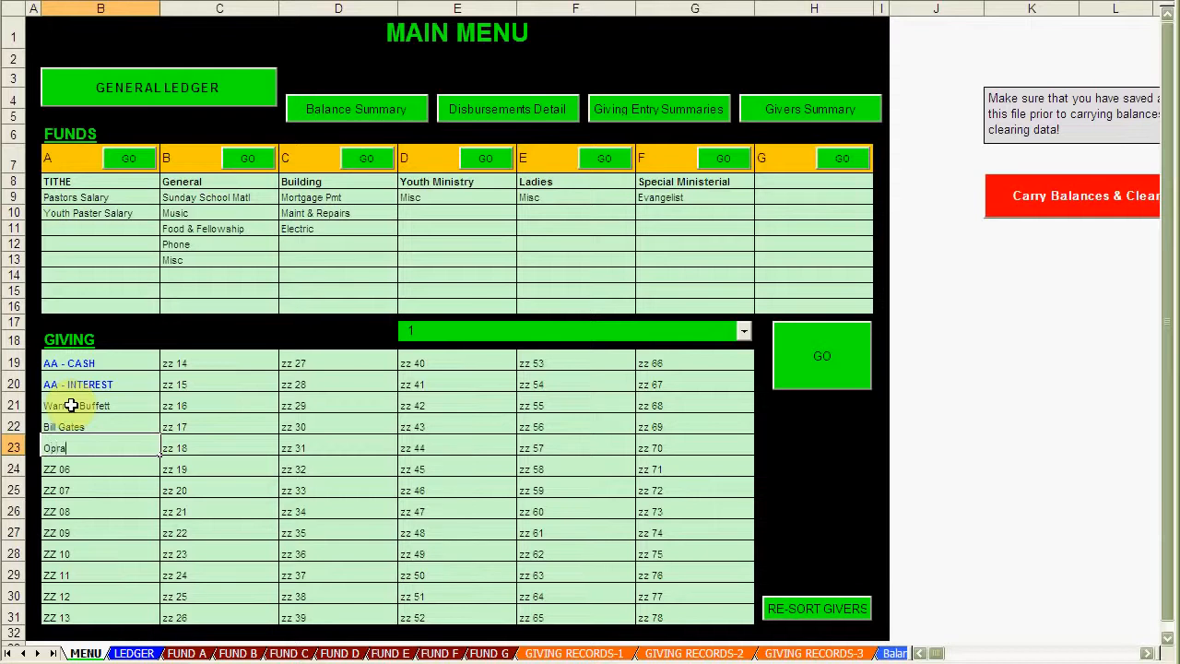
pyautogui.write('h Winfrey')
pyautogui.press('Return')
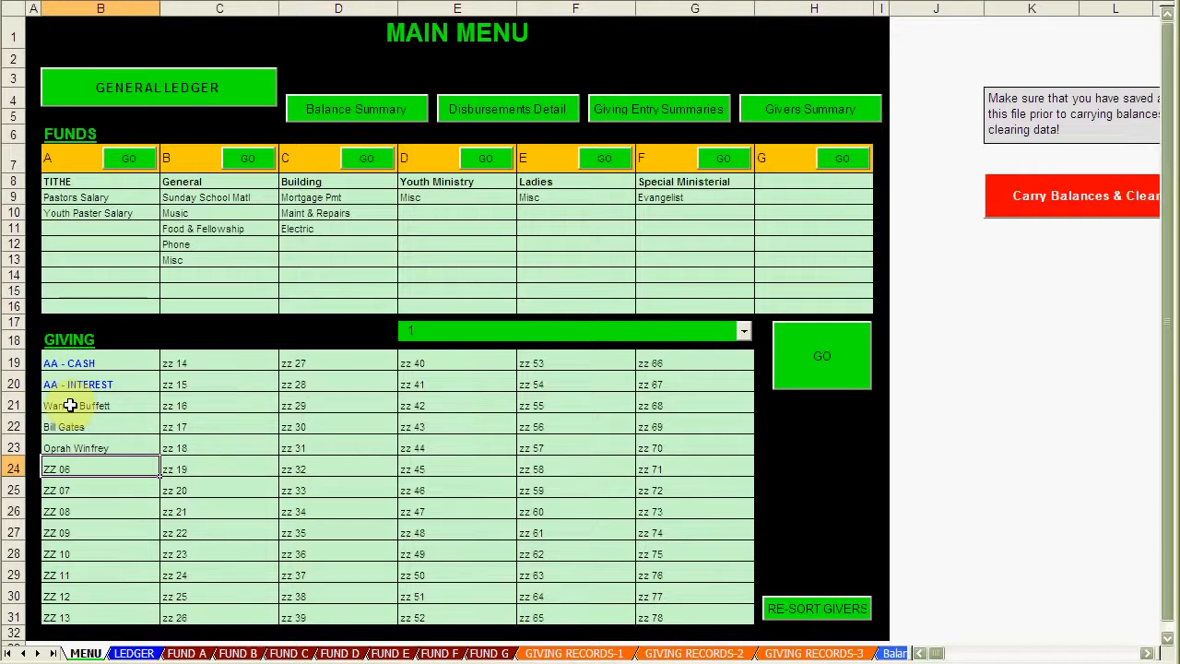
# Step: Type four more giver names over the placeholders in B24 through B27
pyautogui.write('John')
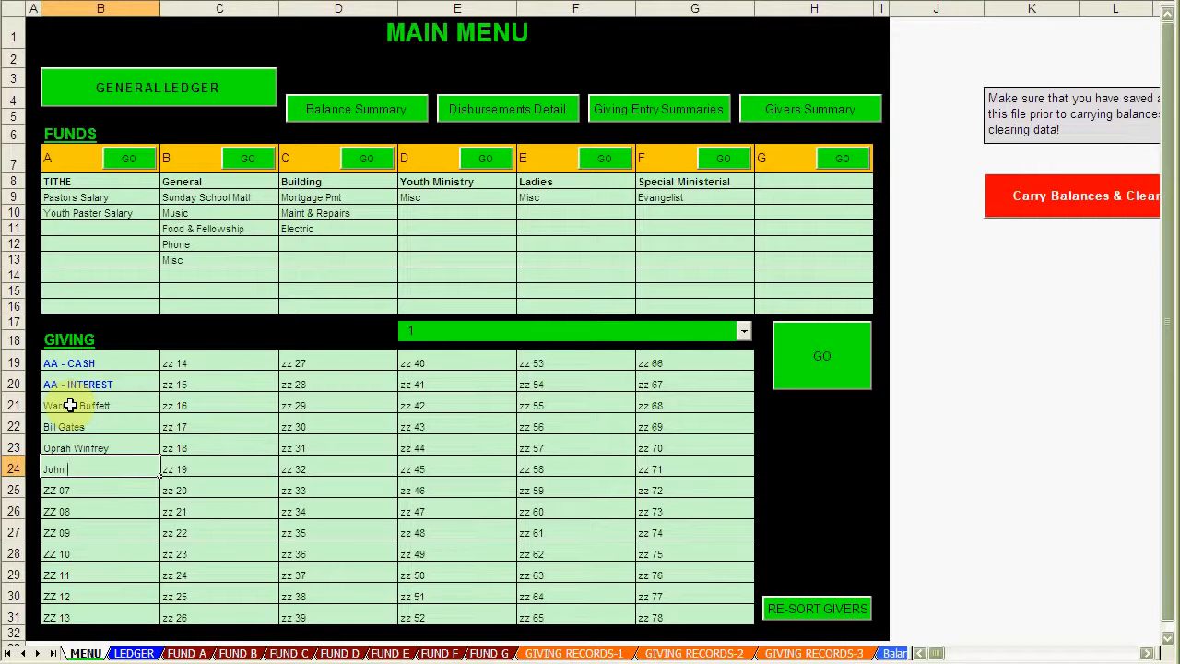
pyautogui.write('Doe')
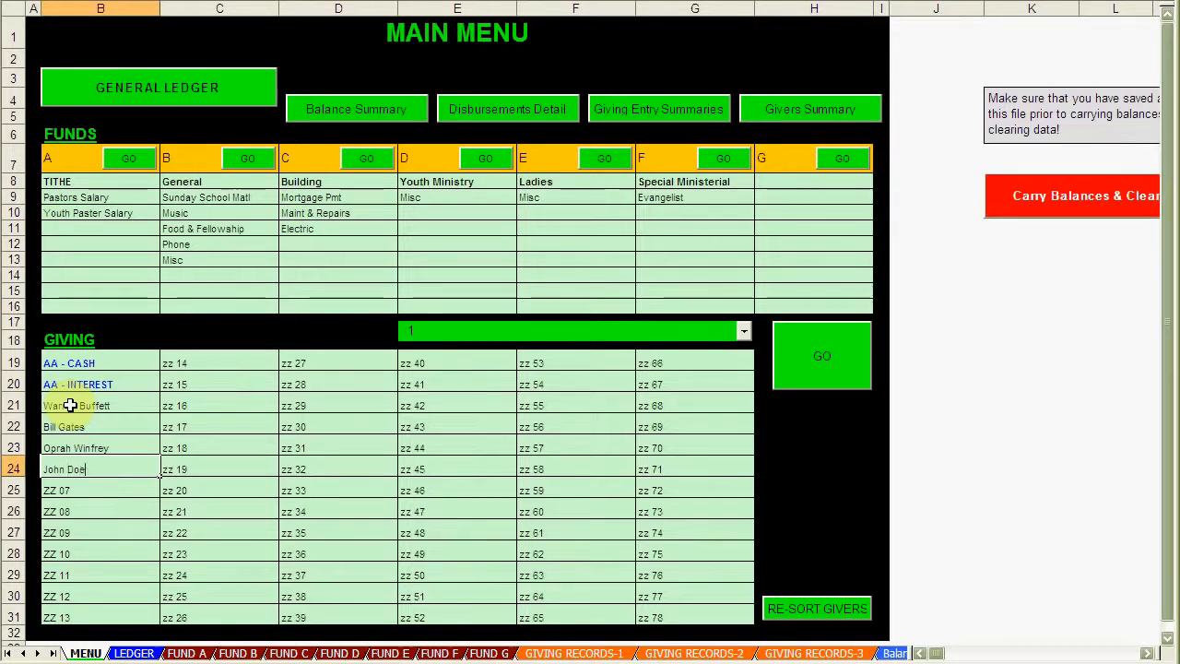
pyautogui.press('Return')
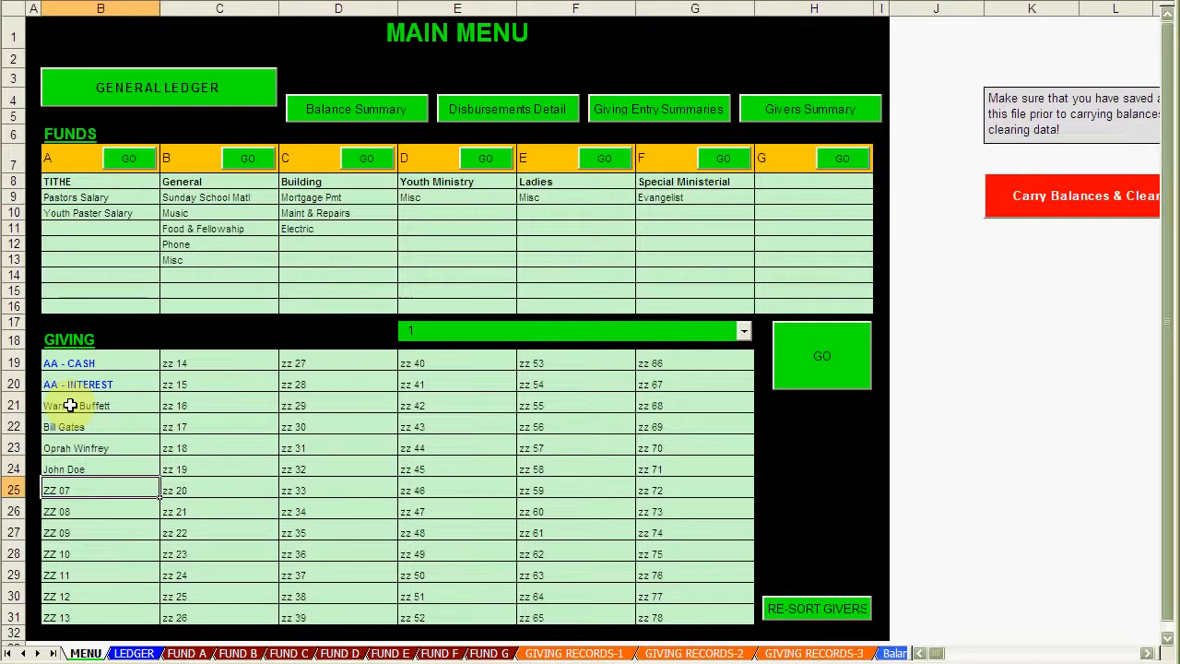
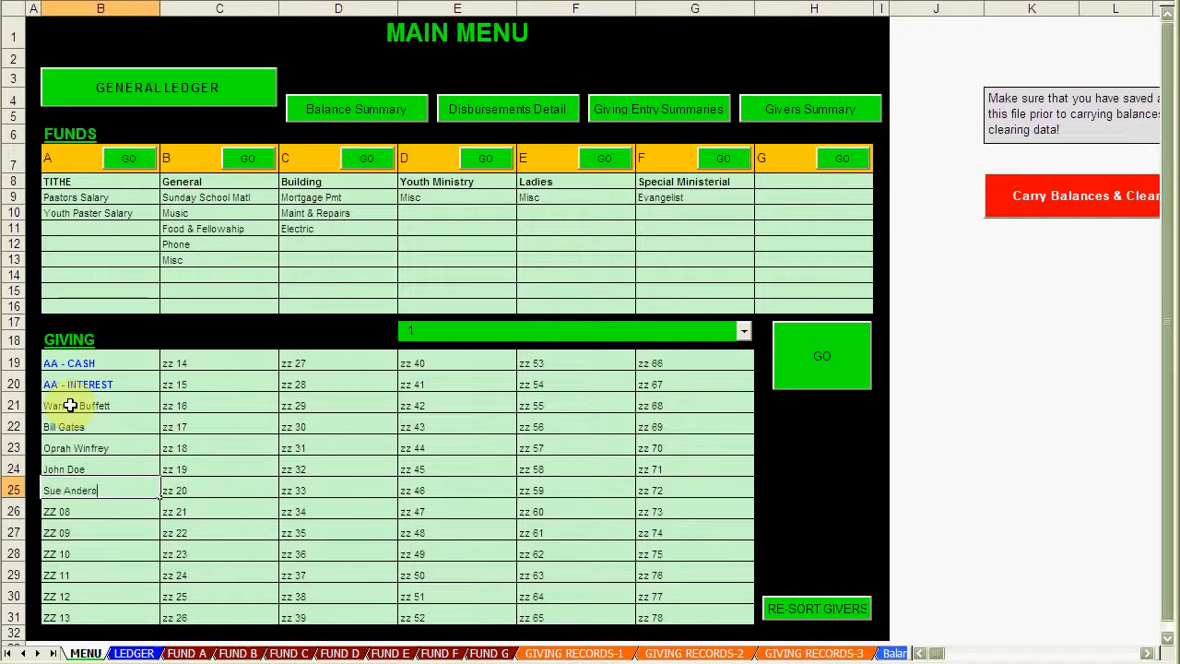
pyautogui.press('Return')
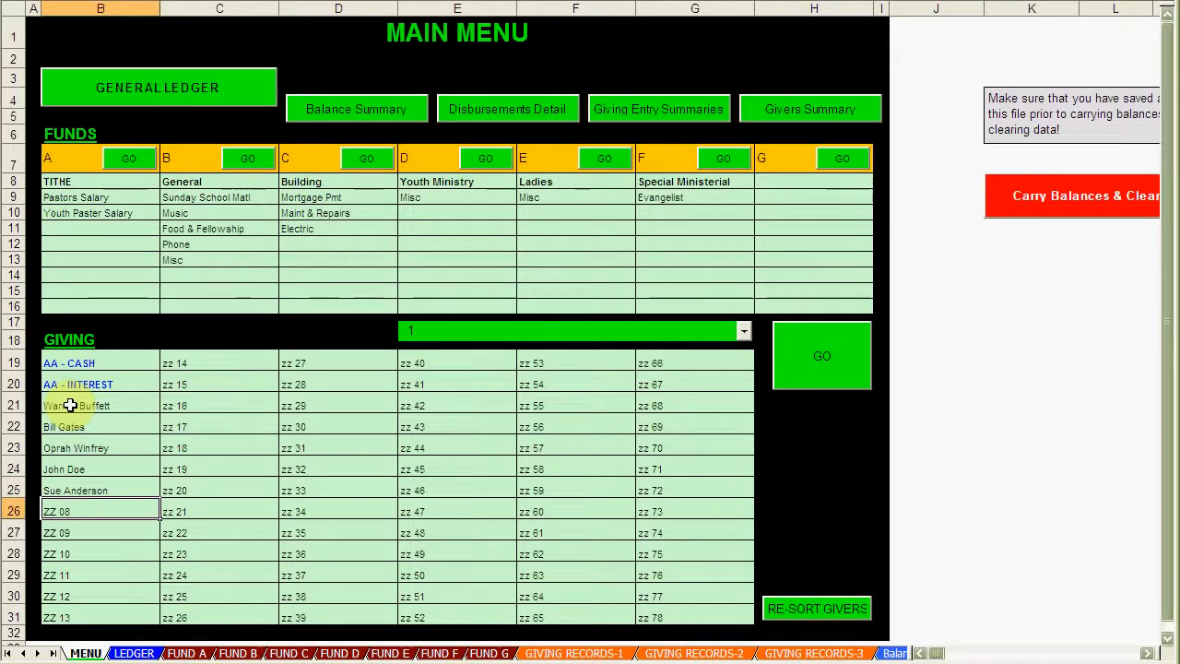
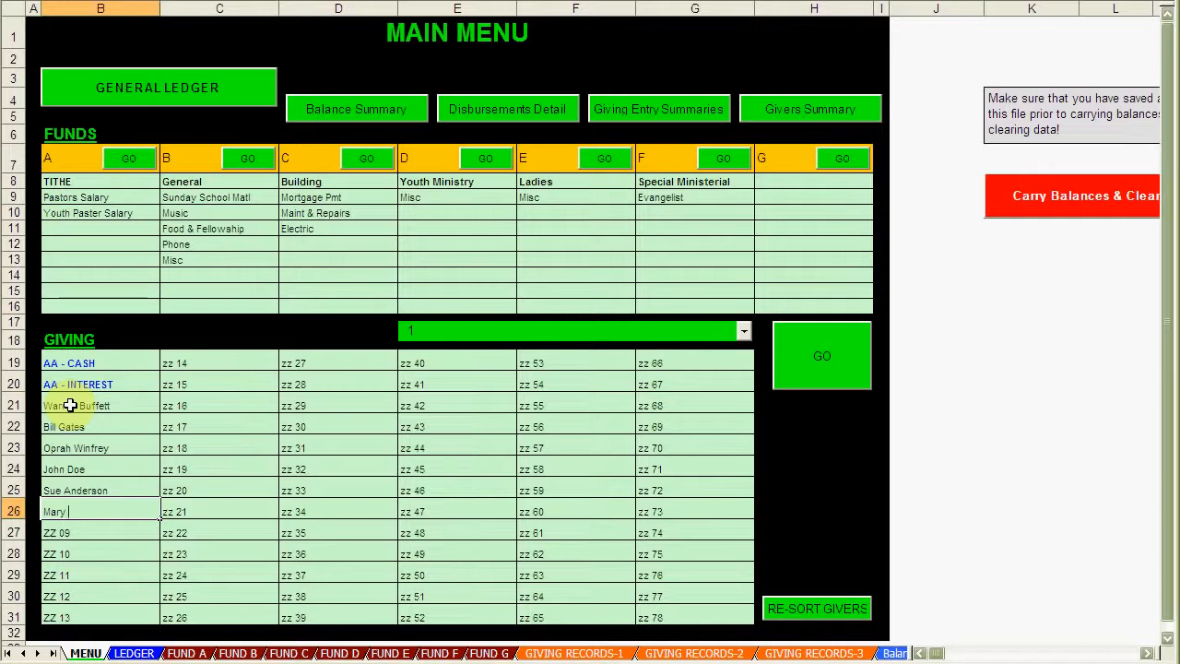
pyautogui.press('Return')
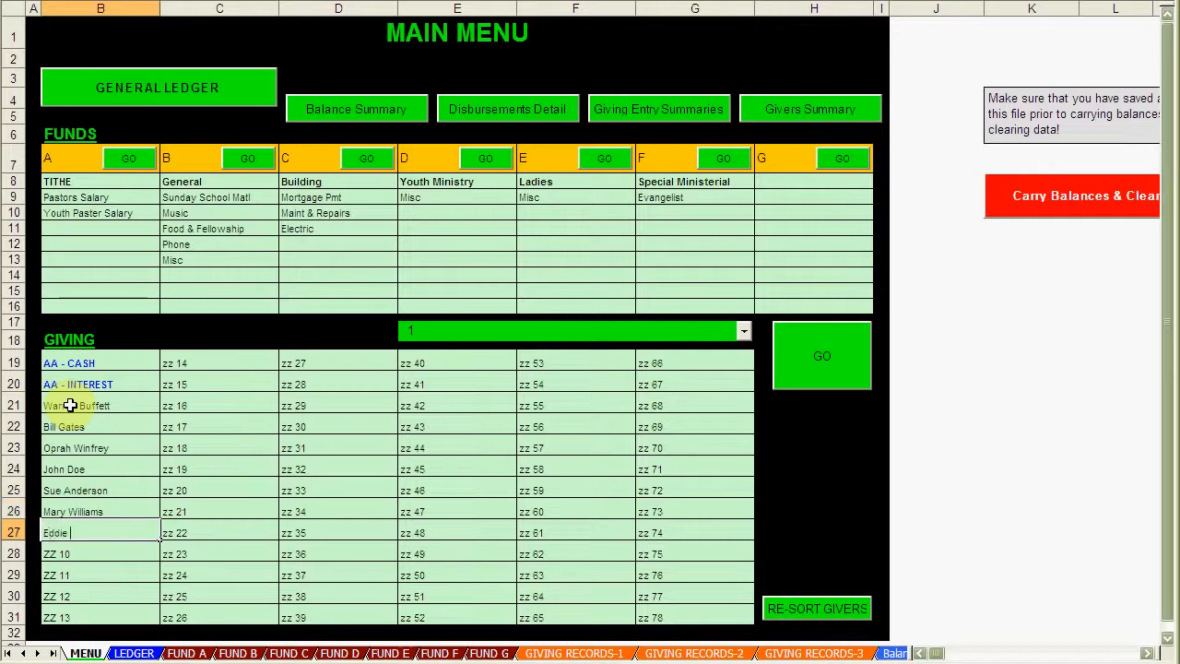
pyautogui.press('Return')
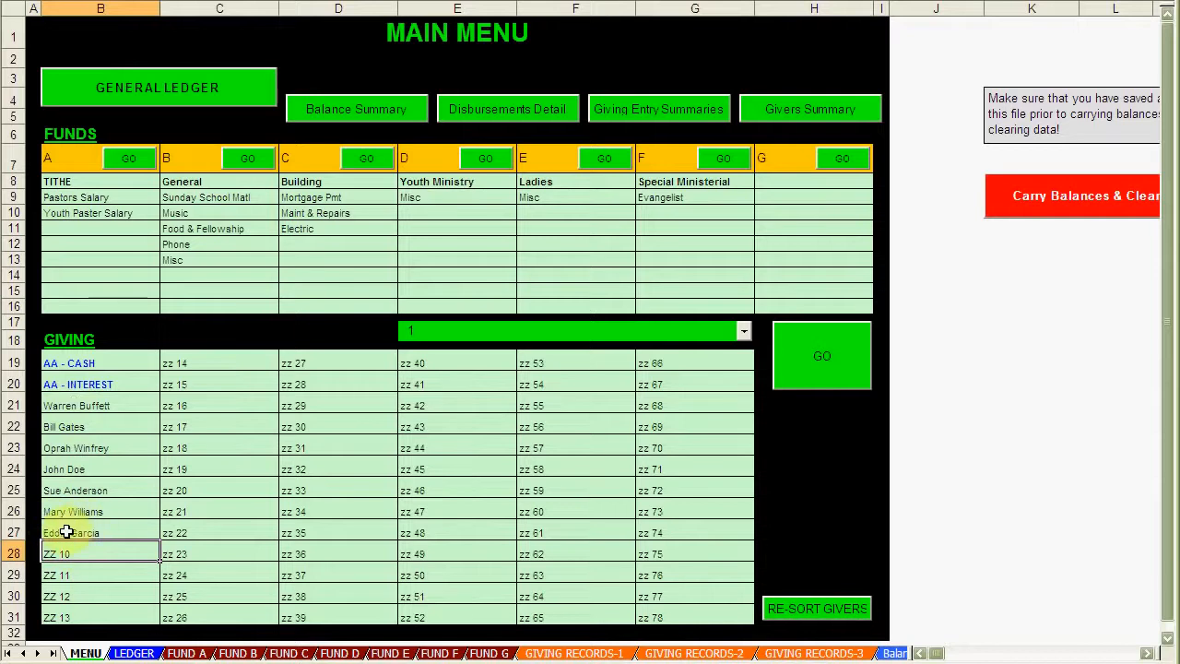
pyautogui.click(745, 332)
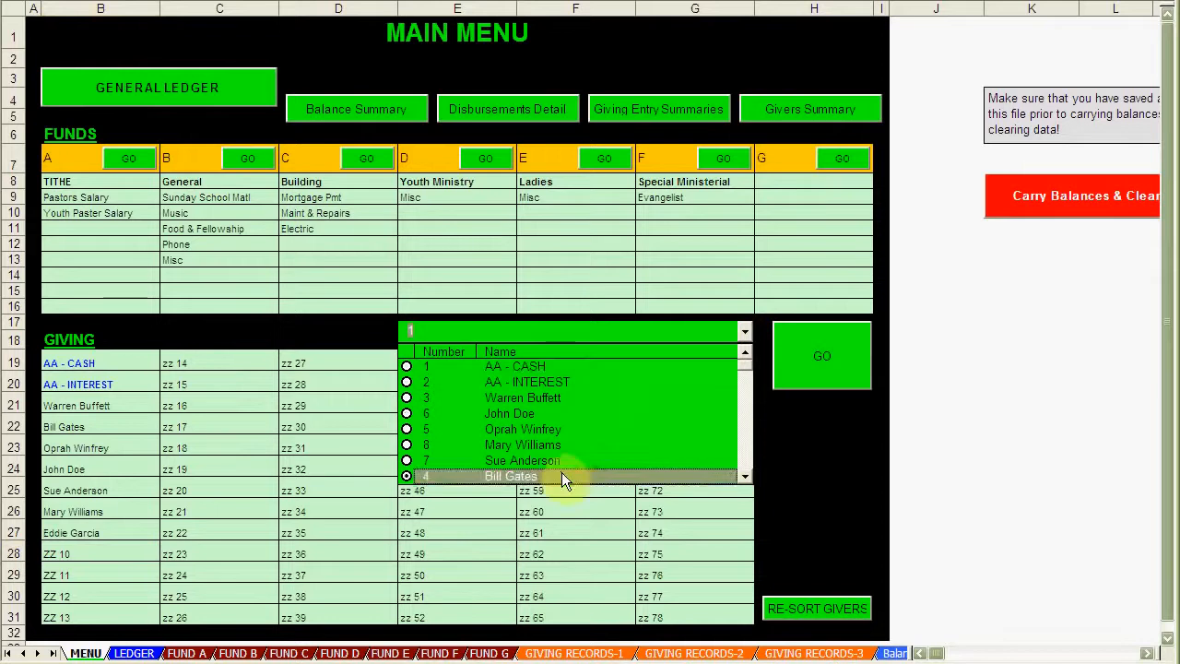
pyautogui.scroll(-2, 548, 430)
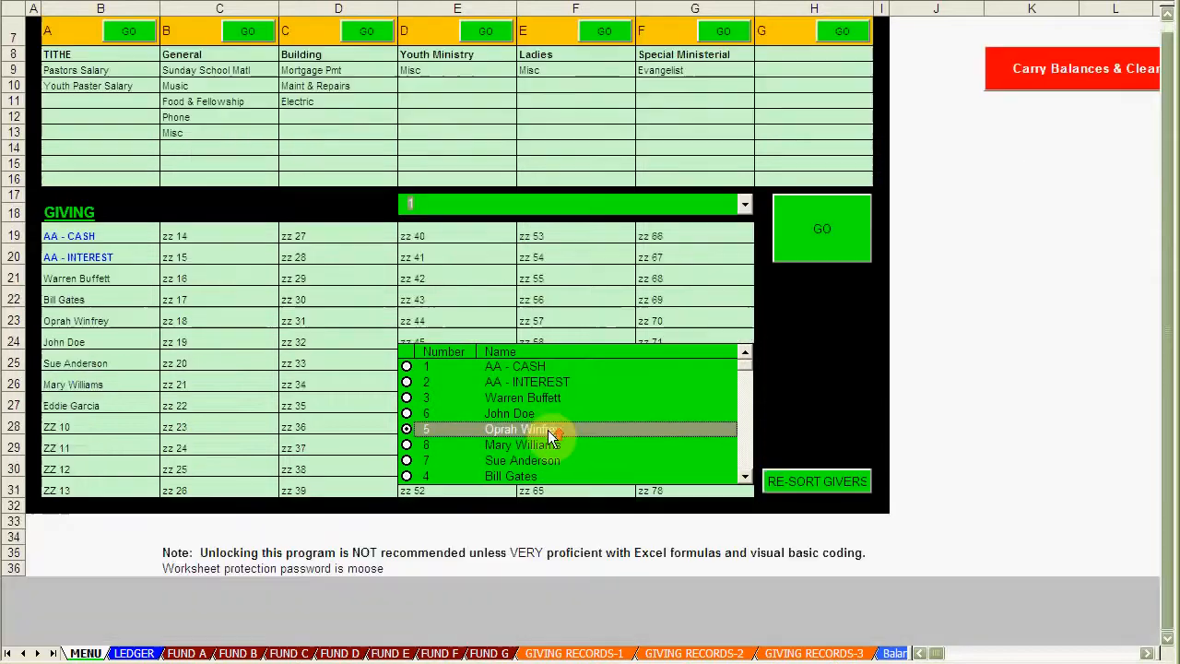
pyautogui.scroll(2, 550, 431)
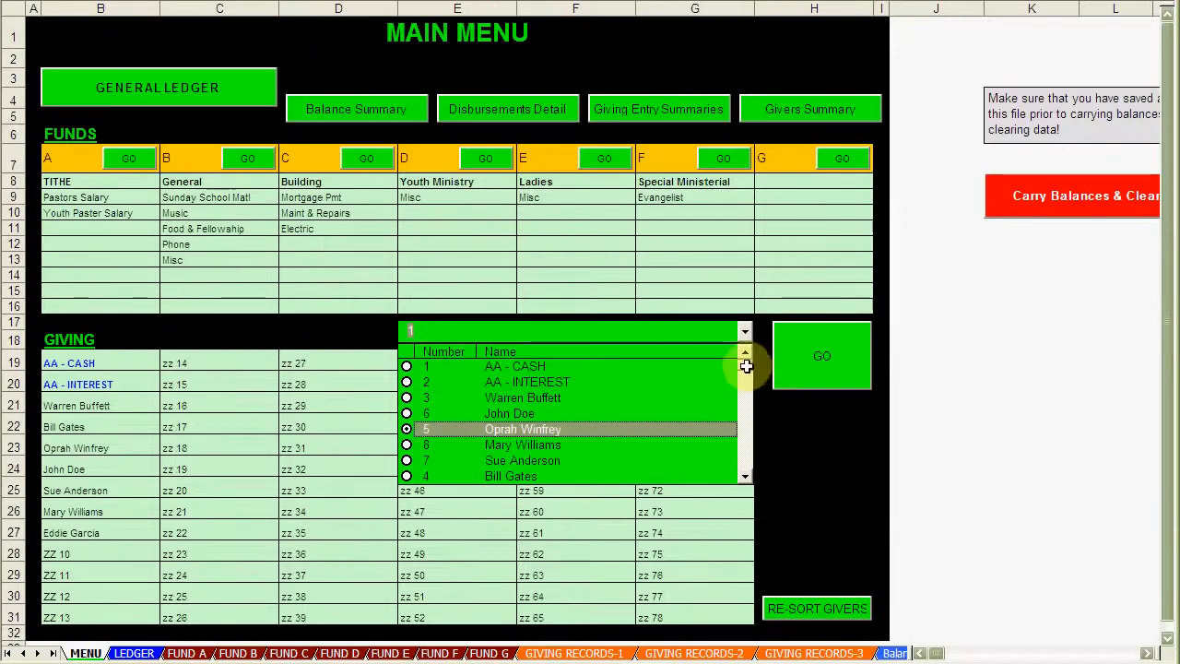
pyautogui.moveTo(744, 366); pyautogui.dragTo(746, 351)
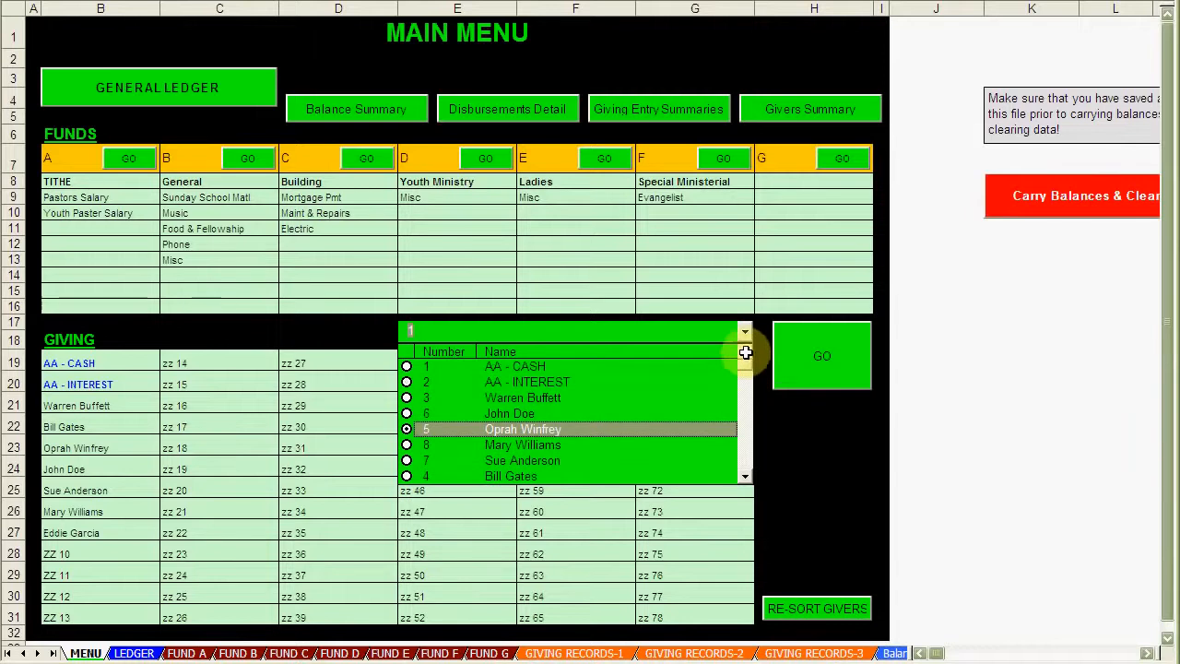
pyautogui.click(351, 448)
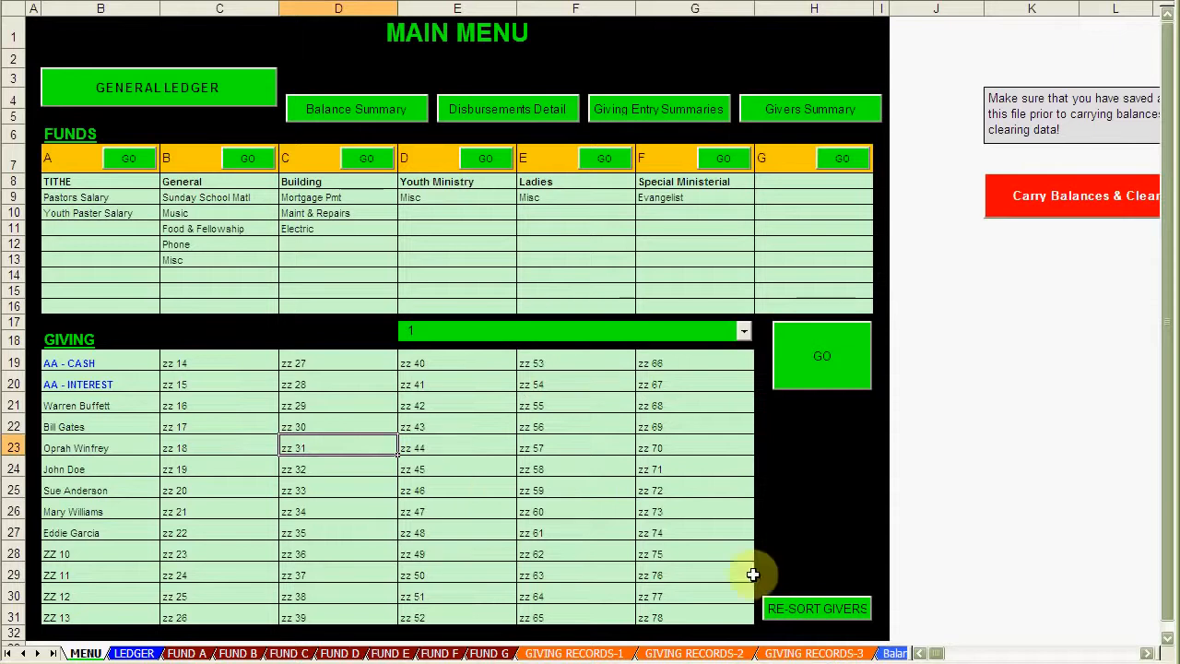
# Step: Run RE-SORT GIVERS, acknowledge the message, and verify the dropdown now lists givers alphabetically
pyautogui.click(820, 610)
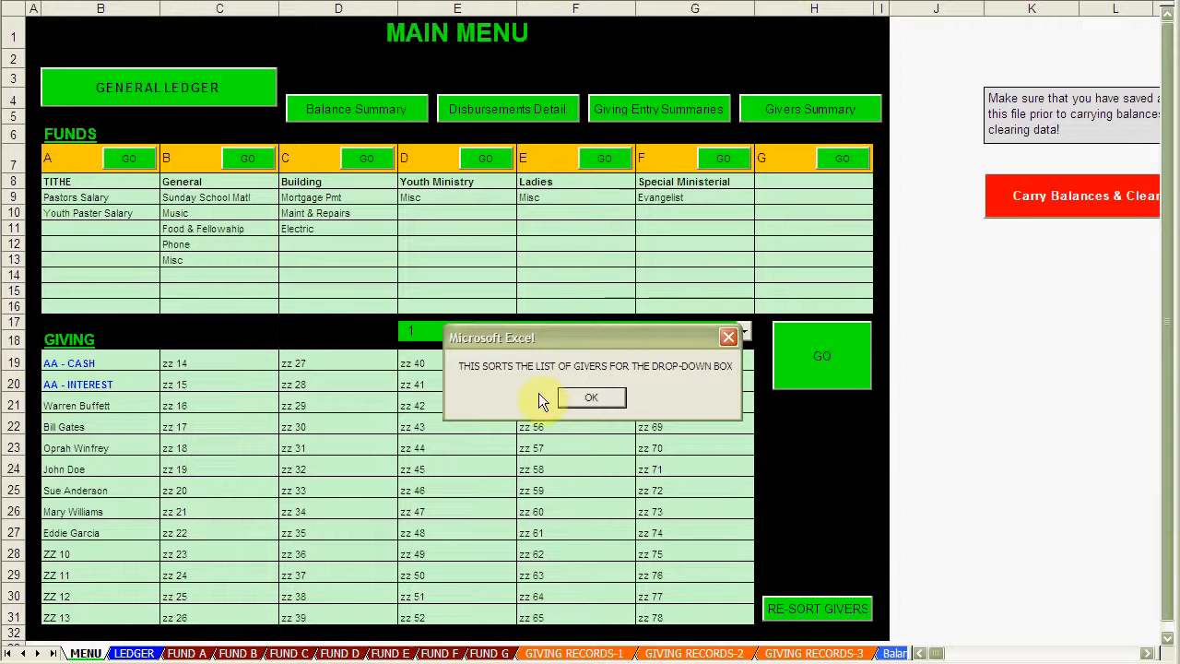
pyautogui.click(596, 396)
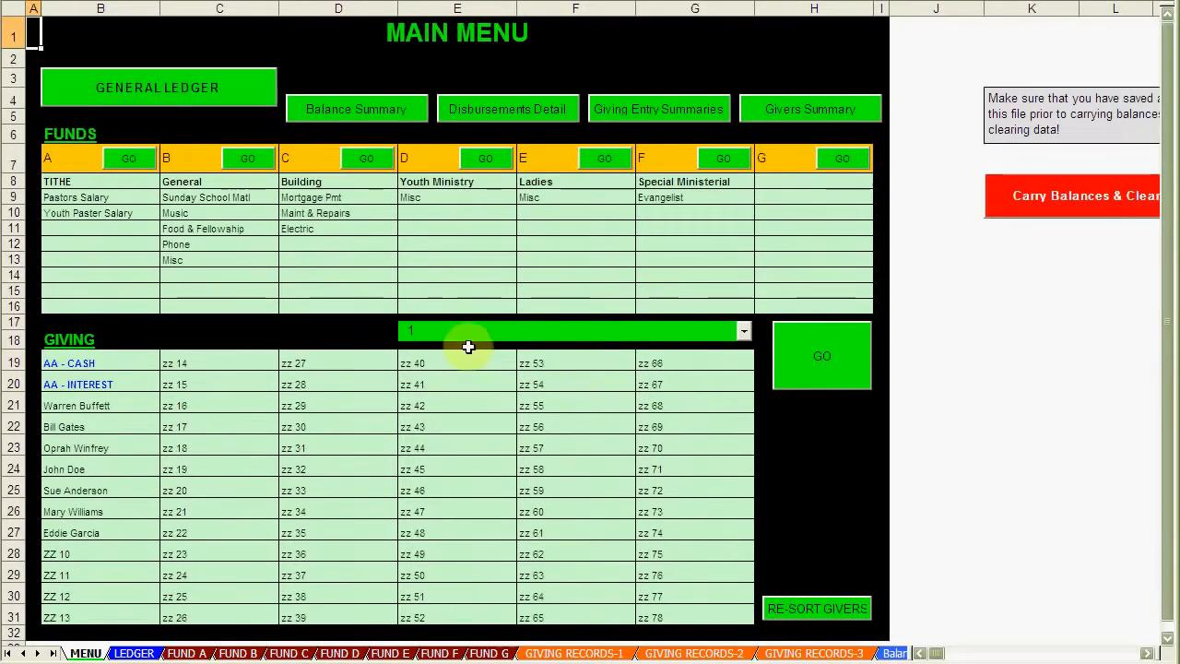
pyautogui.click(744, 330)
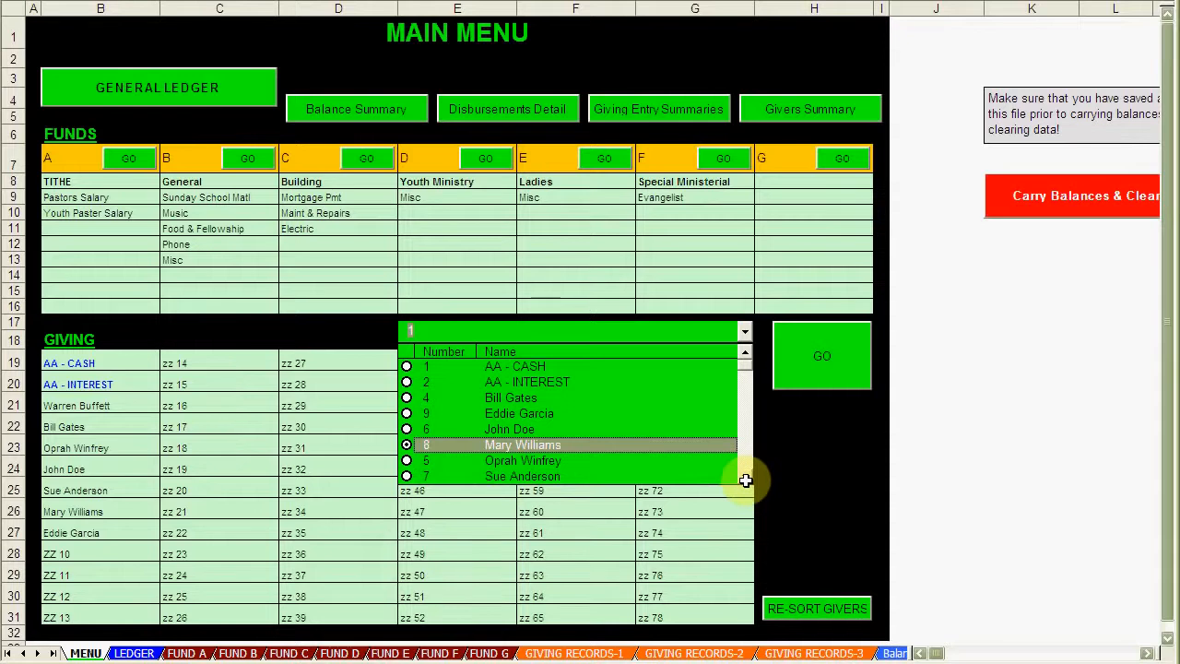
pyautogui.scroll(-3, 745, 480)
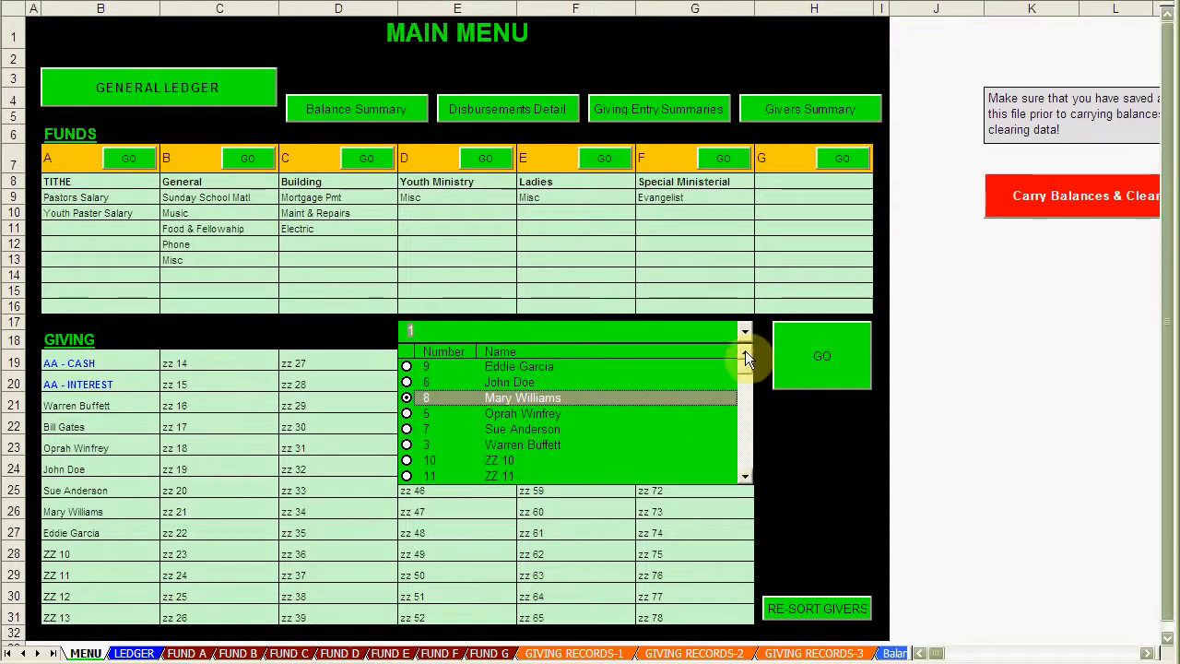
pyautogui.scroll(3, 744, 357)
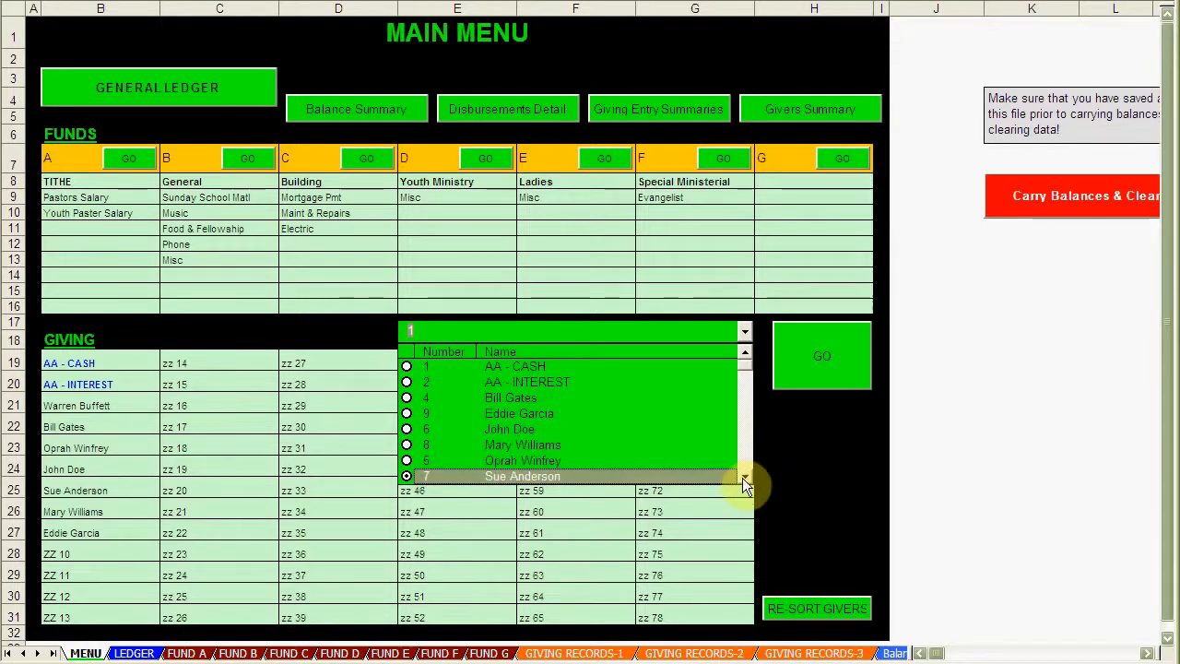
pyautogui.scroll(-2, 746, 479)
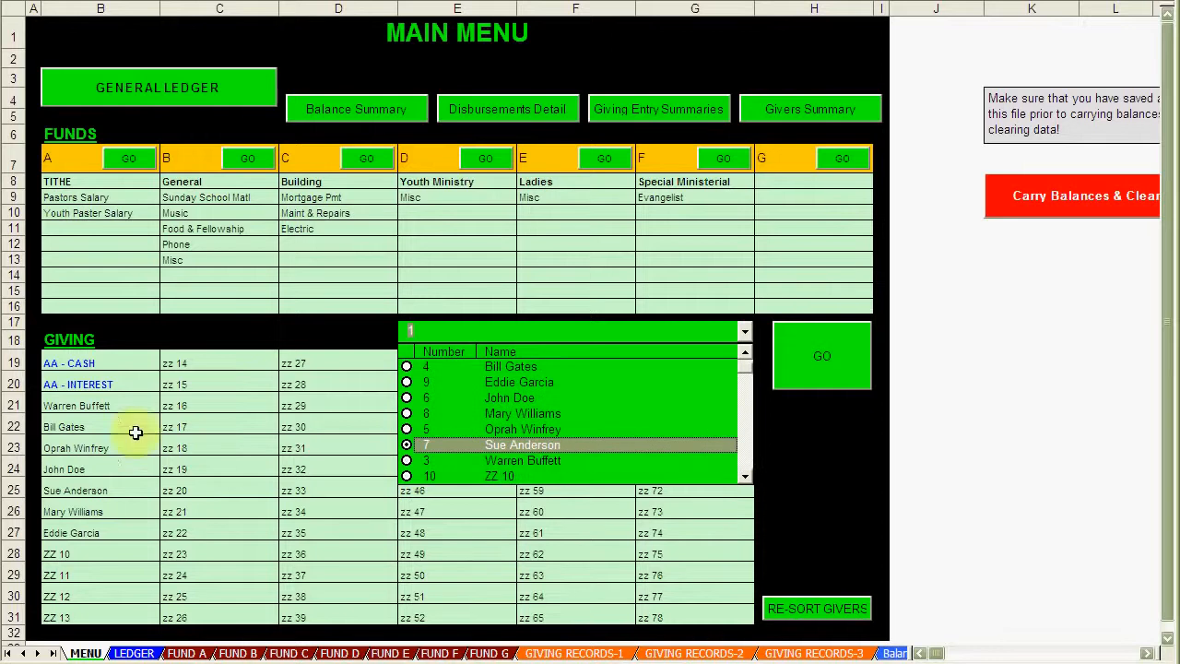
pyautogui.click(104, 448)
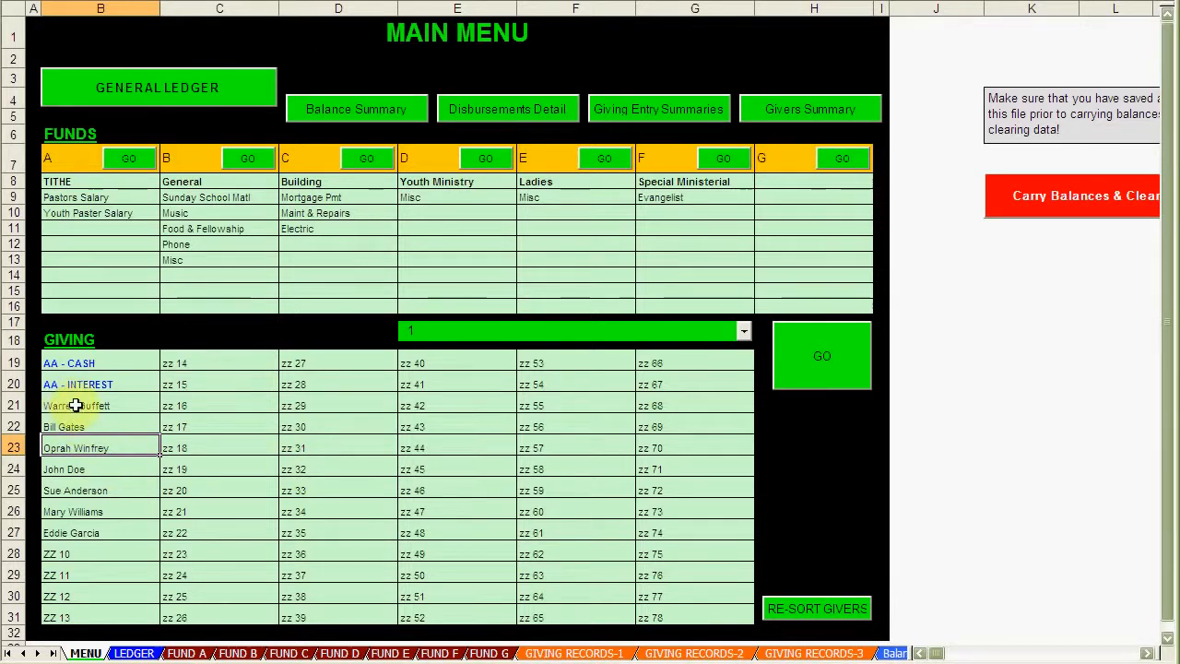
pyautogui.moveTo(69, 365); pyautogui.dragTo(124, 606)
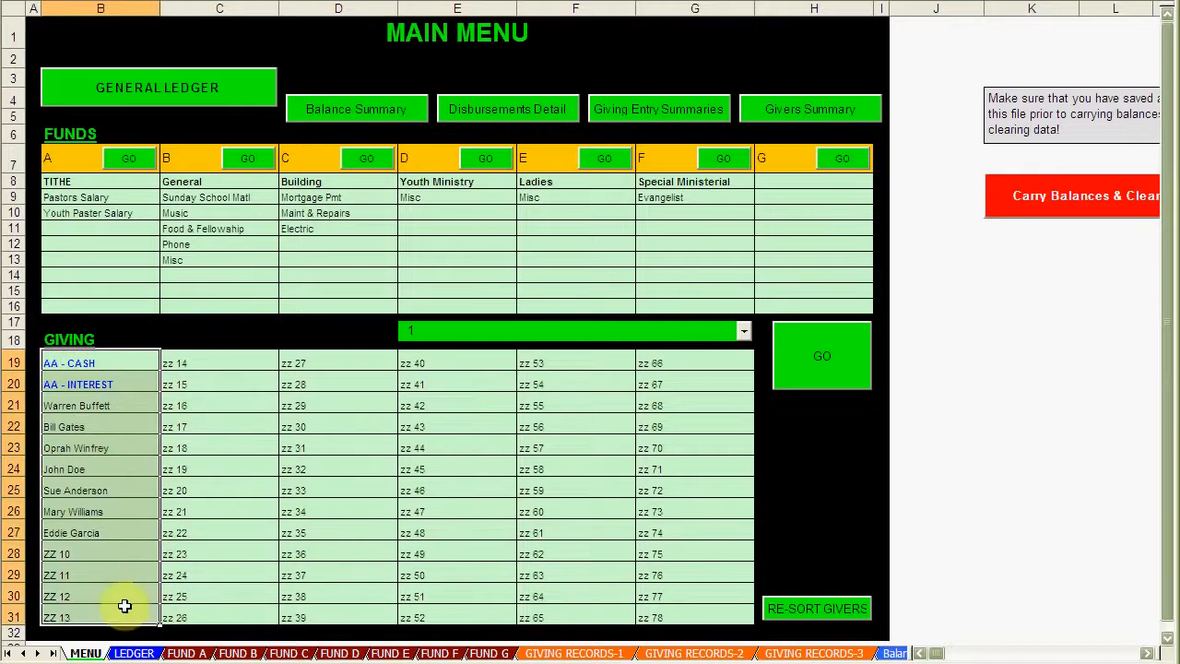
pyautogui.click(78, 495)
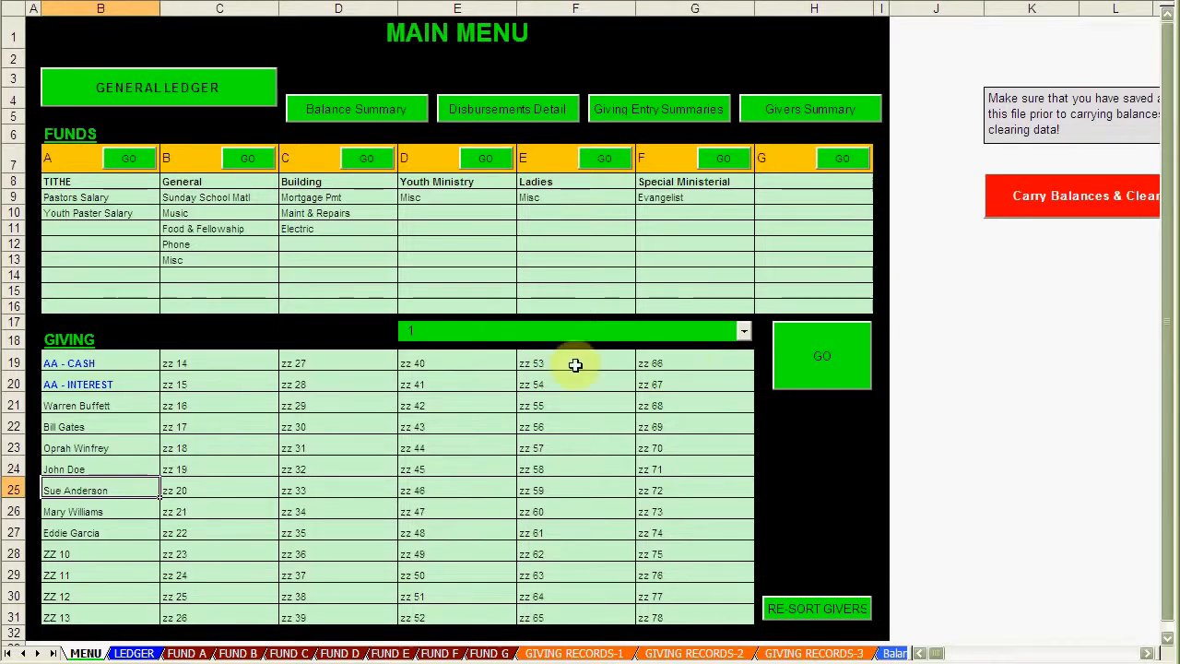
# Step: Choose giver 4 in the picker, open GIVING RECORDS-1 with GO, then EXIT to MAIN MENU
pyautogui.click(744, 335)
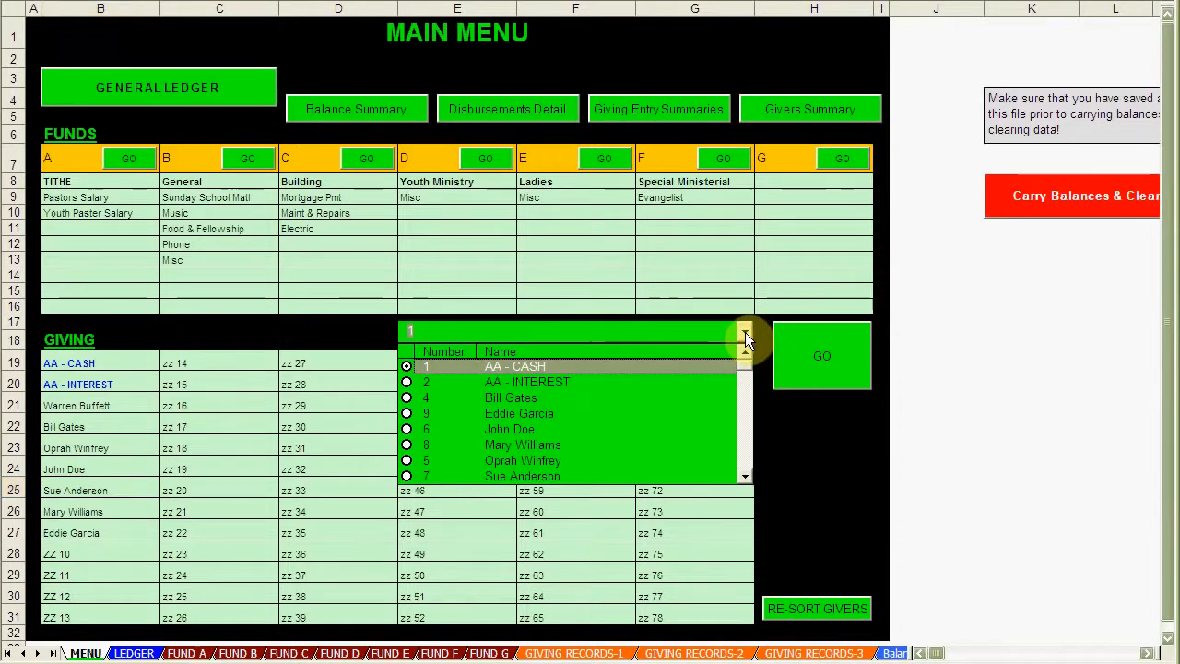
pyautogui.click(501, 397)
pyautogui.click(830, 350)
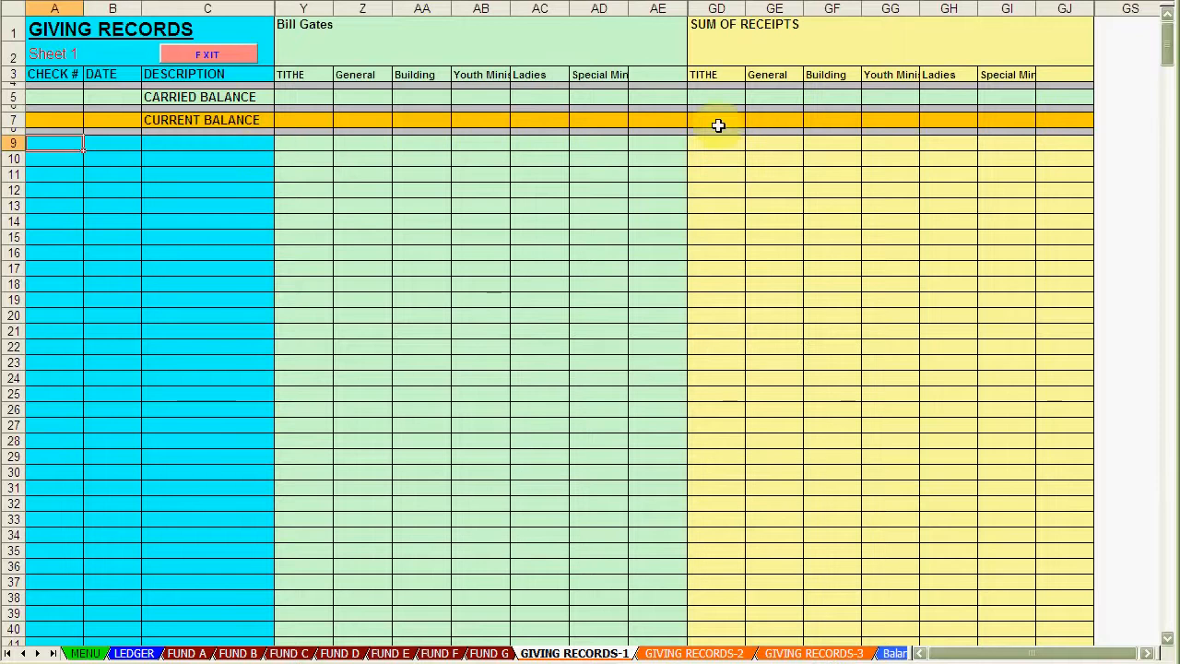
pyautogui.click(198, 55)
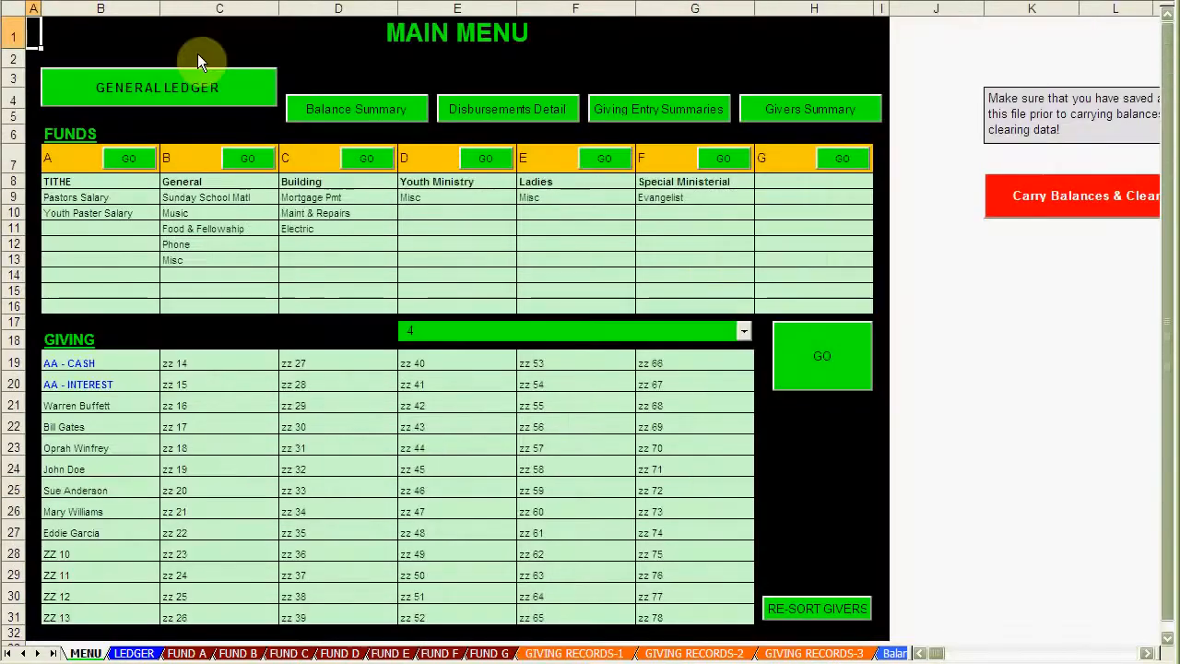